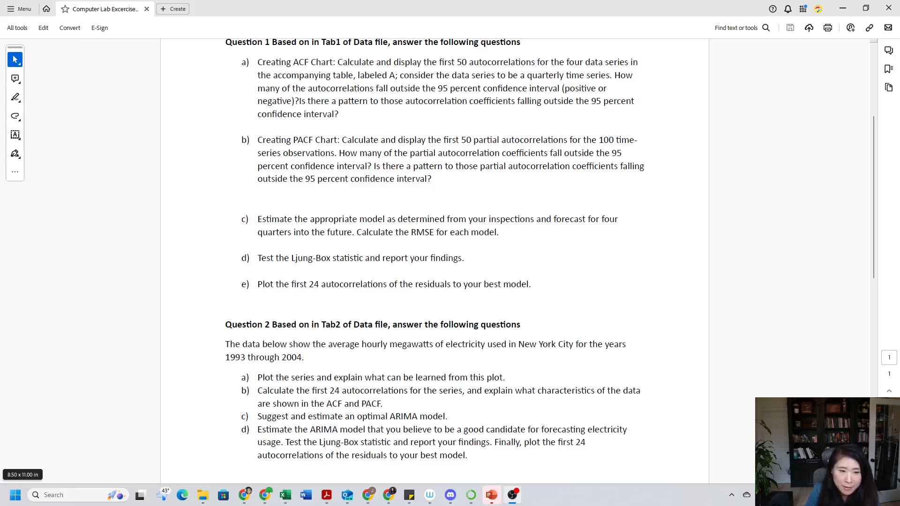
Highlight Question 1 part e on plotting the first 24 residual autocorrelations, and switch to the Book4 workbook in Excel.
left_click_drag(260, 286, 530, 285)
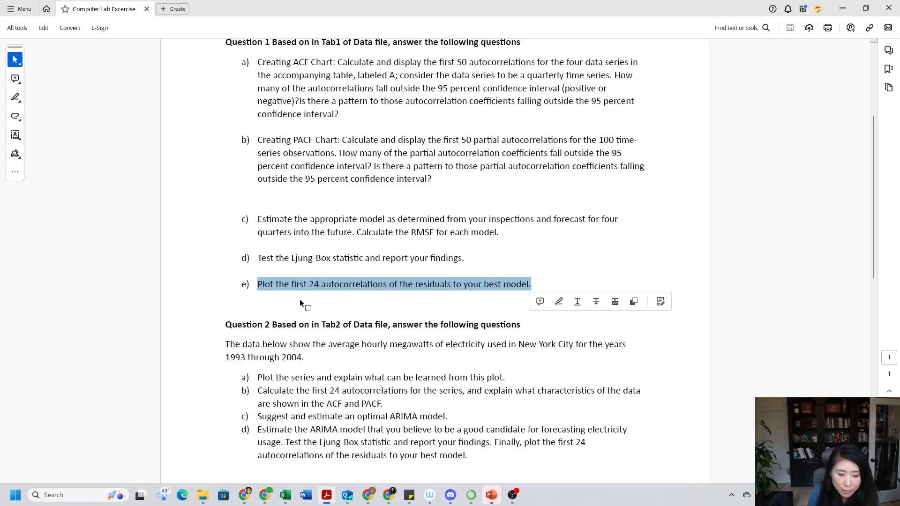
mouse_move(290, 502)
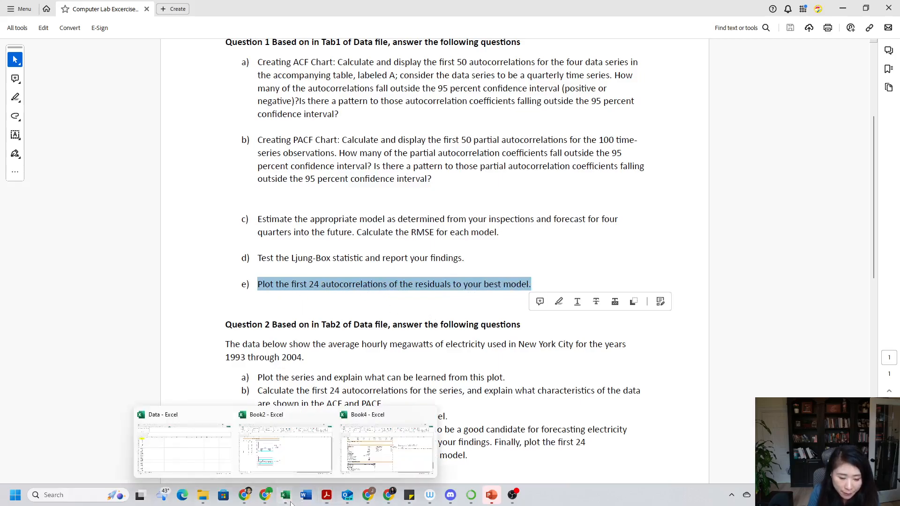
left_click(373, 466)
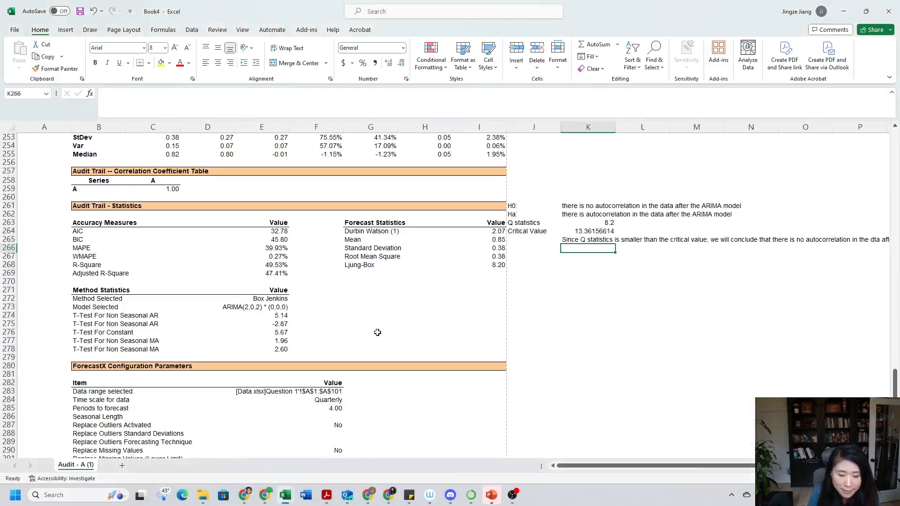
Examine the audit report's accuracy measures, selected ARIMA model, configuration parameters and Ljung-Box hypothesis test notes.
scroll(377, 332, "up", 5)
scroll(557, 313, "up", 5)
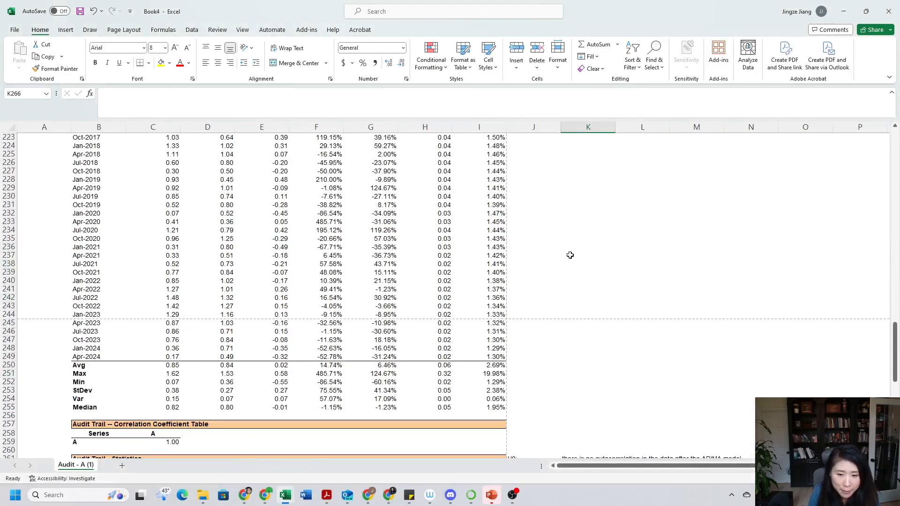
scroll(371, 272, "up", 20)
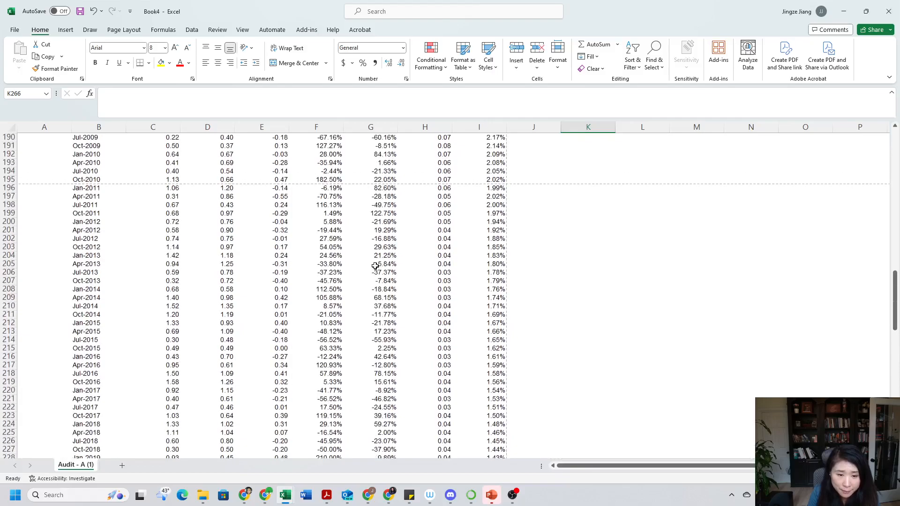
scroll(376, 266, "up", 15)
scroll(376, 265, "down", 4)
scroll(533, 318, "up", 4)
scroll(533, 319, "down", 20)
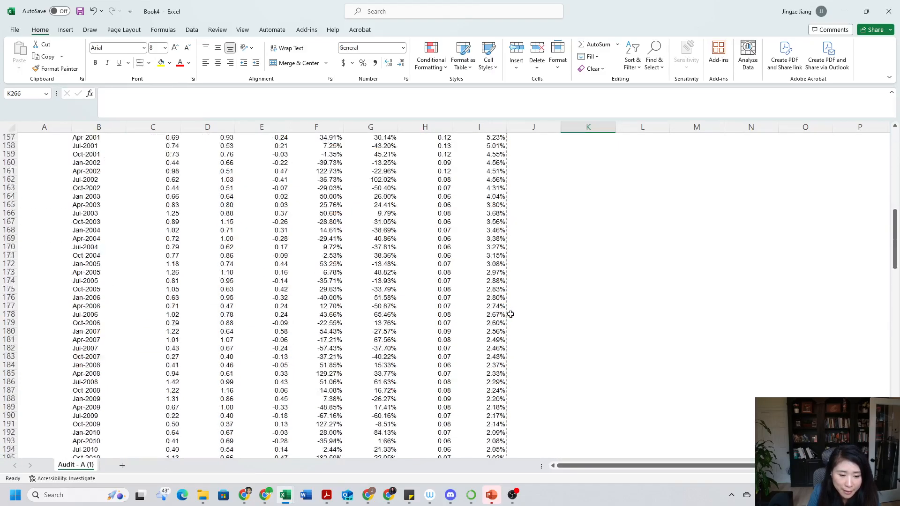
scroll(511, 314, "down", 12)
scroll(508, 315, "up", 13)
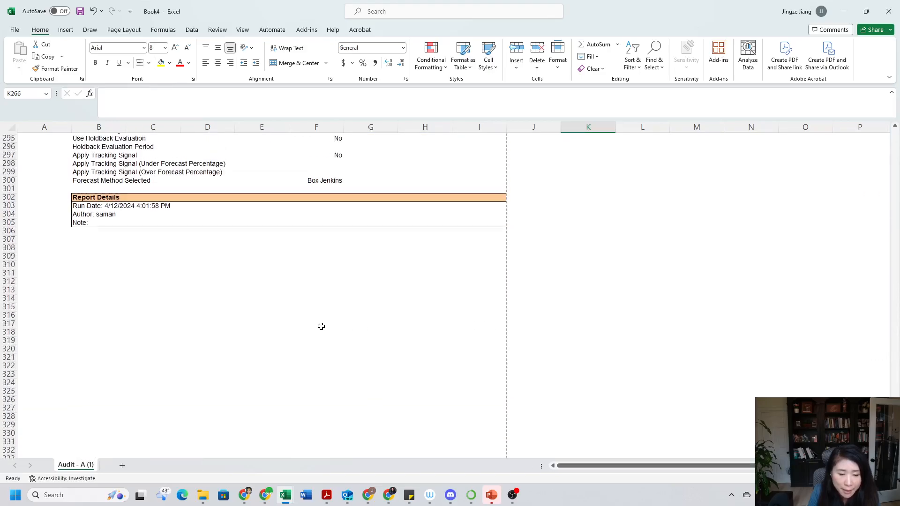
scroll(299, 325, "up", 5)
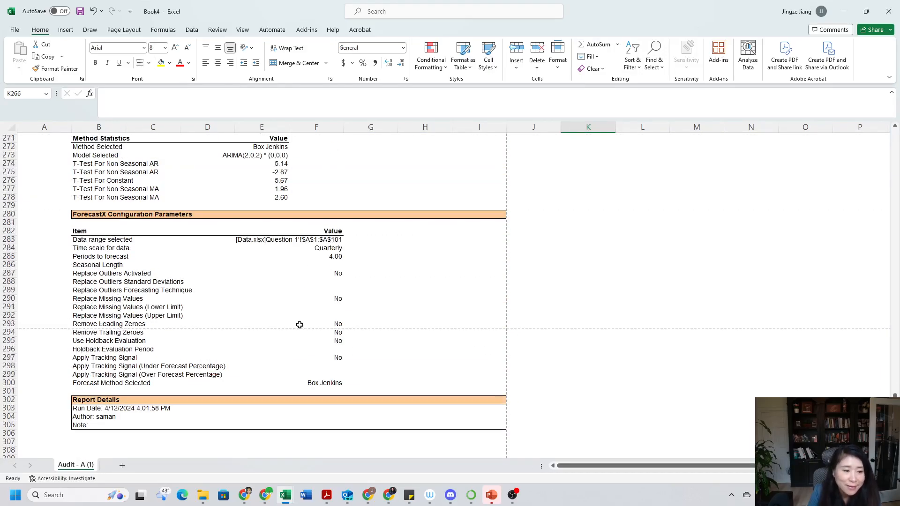
scroll(300, 325, "up", 10)
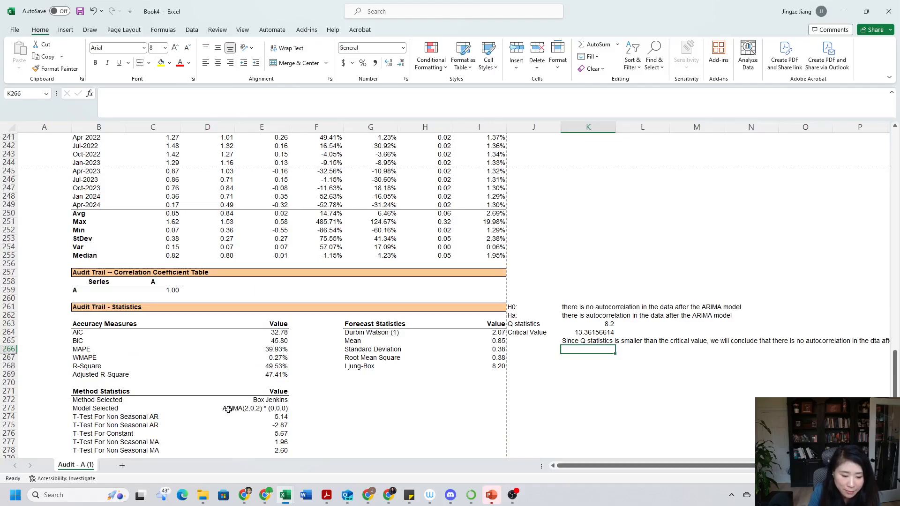
left_click_drag(230, 409, 262, 408)
scroll(291, 406, "up", 2)
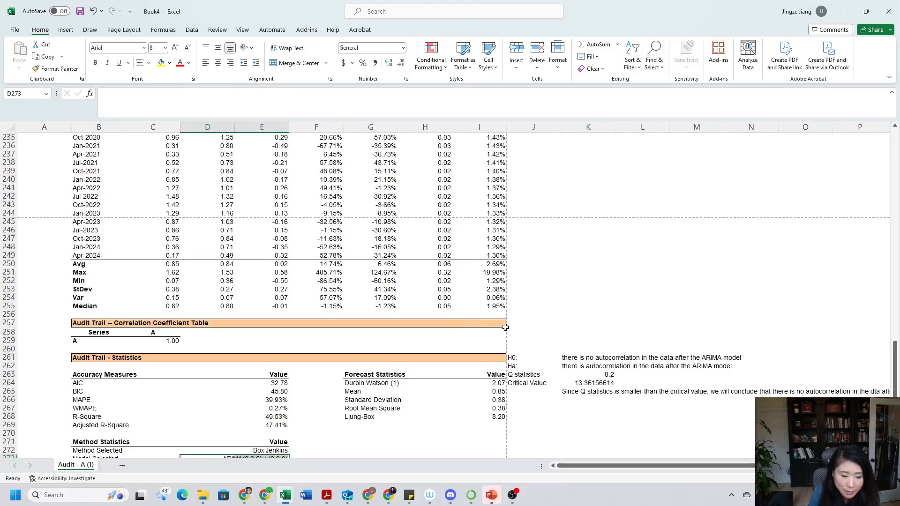
scroll(505, 327, "down", 3)
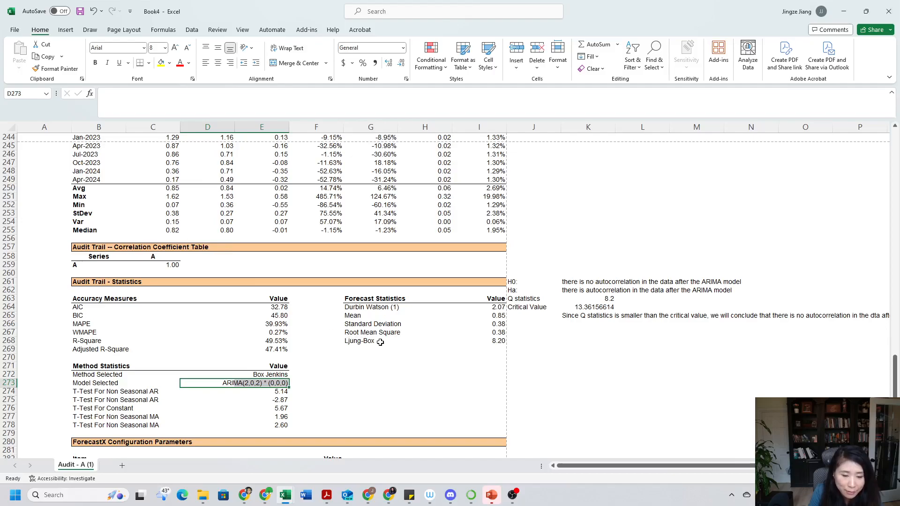
Examine the Dates, Original Data, Fitted Data and Error columns in the Historical Versus Fitted Analysis table for series A.
scroll(392, 345, "up", 8)
scroll(392, 345, "up", 3)
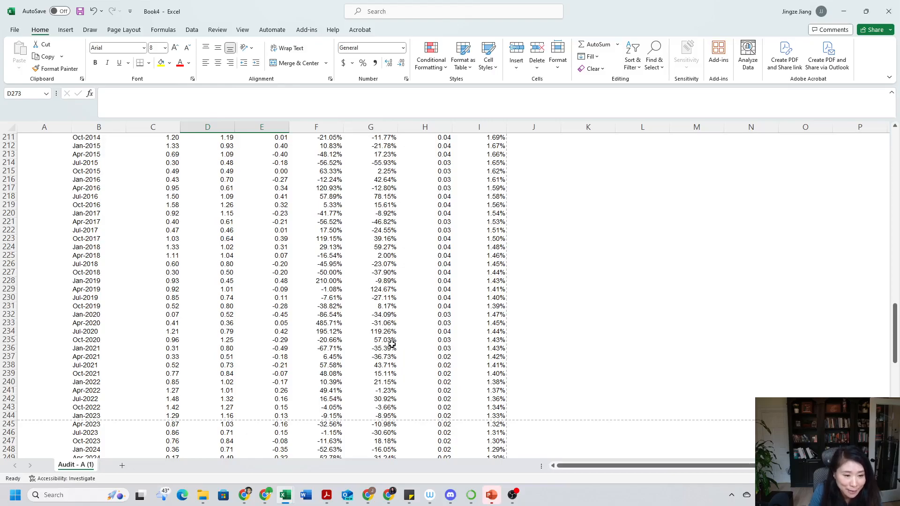
scroll(392, 345, "up", 6)
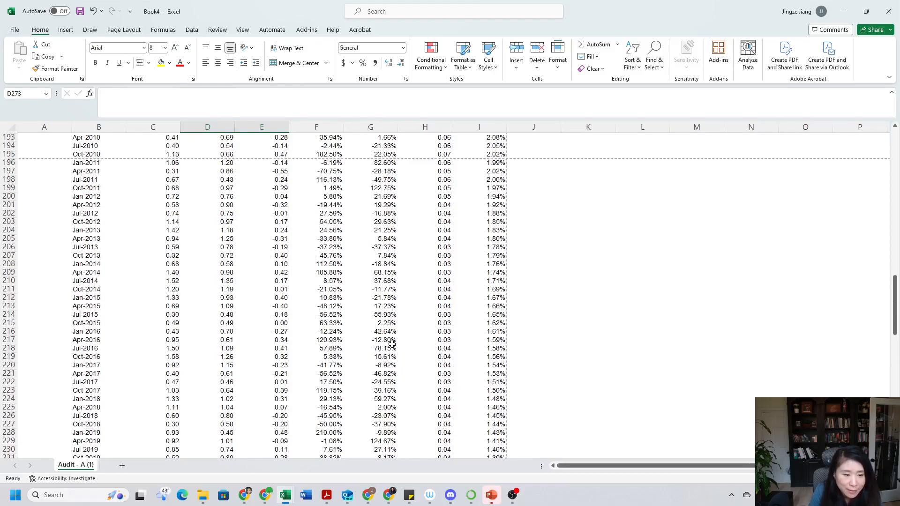
scroll(392, 345, "up", 19)
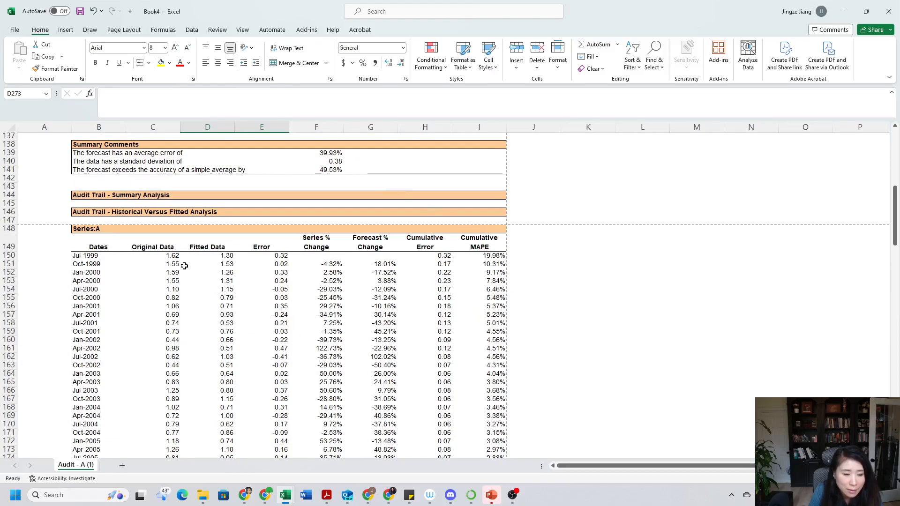
left_click(91, 250)
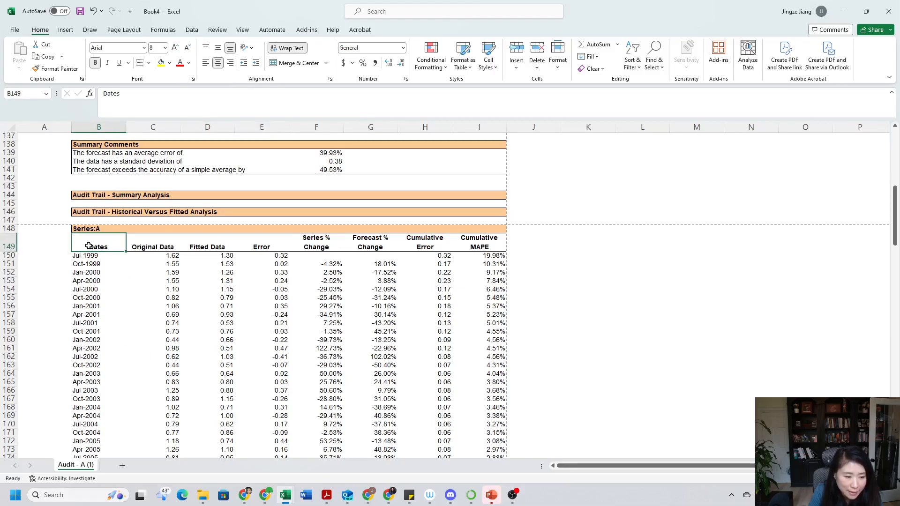
left_click(151, 245)
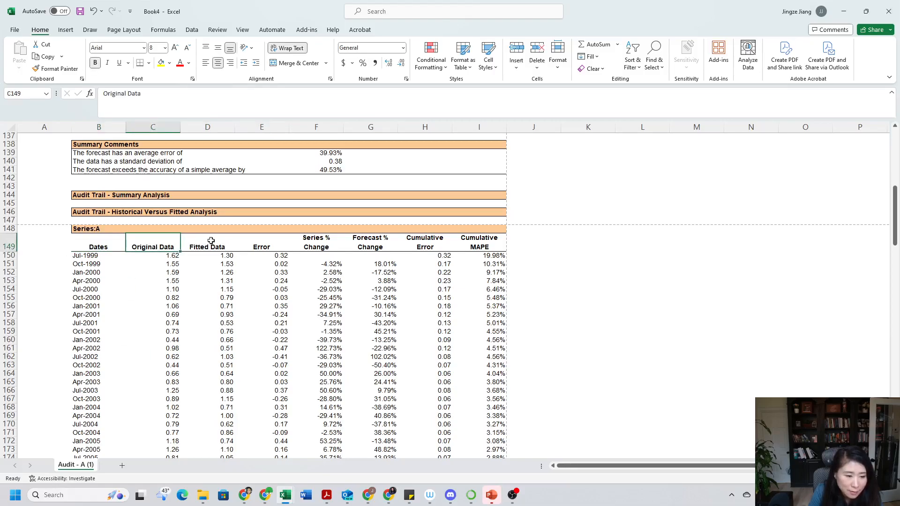
left_click(213, 241)
left_click(258, 243)
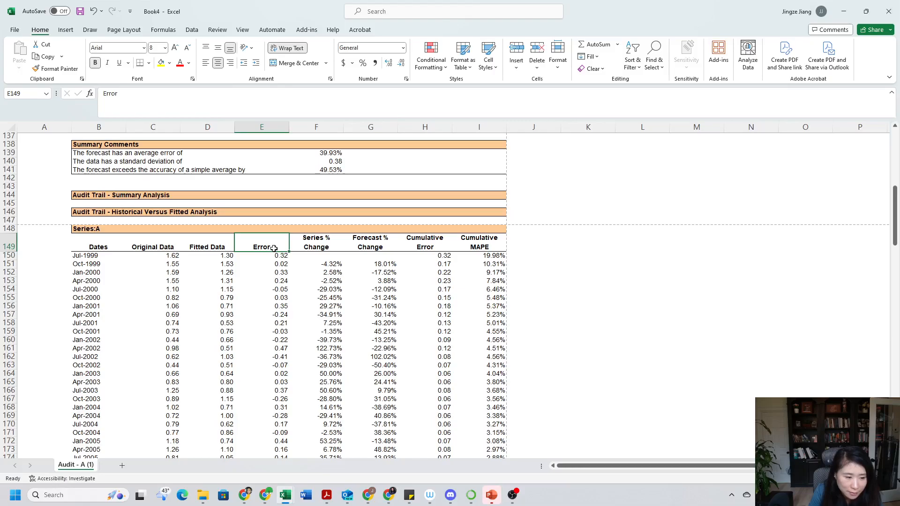
Copy the Error column of the Historical Versus Fitted Analysis table, from its header through the Apr-2024 row.
left_click_drag(274, 249, 287, 425)
scroll(269, 343, "up", 20)
scroll(269, 343, "down", 10)
scroll(270, 341, "down", 20)
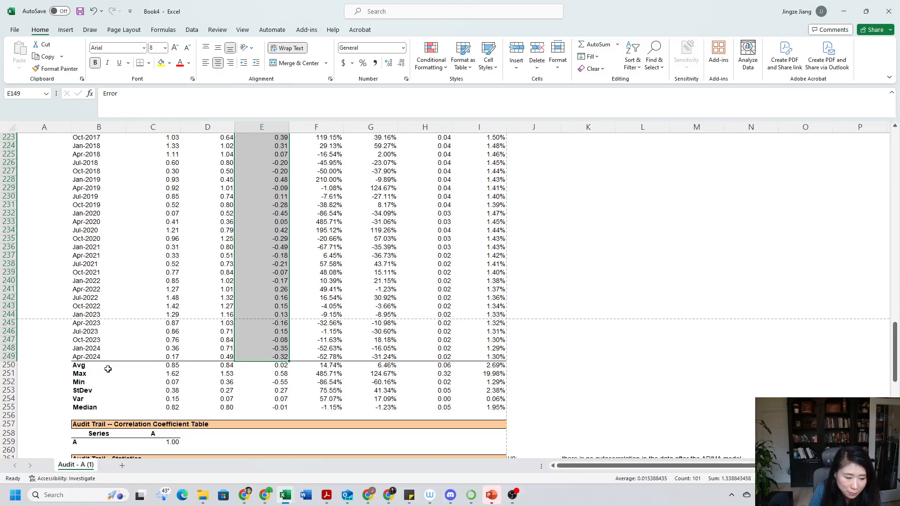
scroll(263, 345, "up", 20)
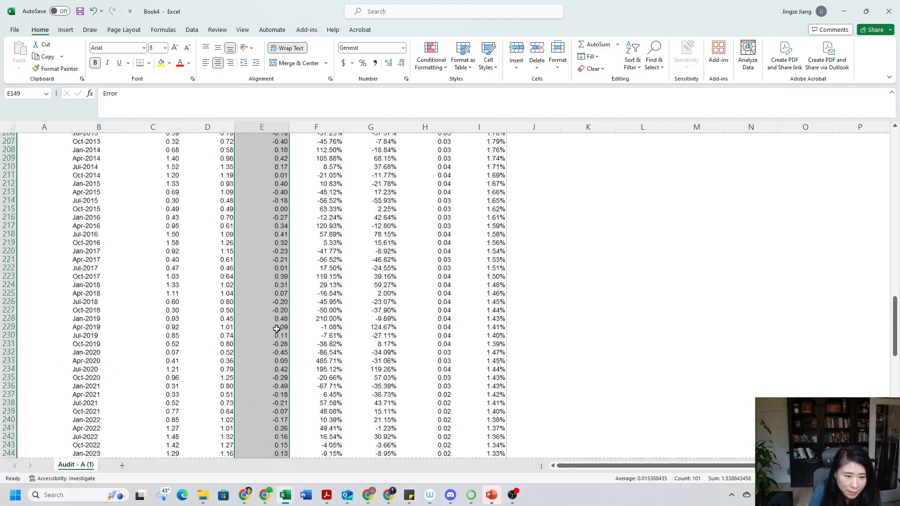
scroll(283, 310, "down", 8)
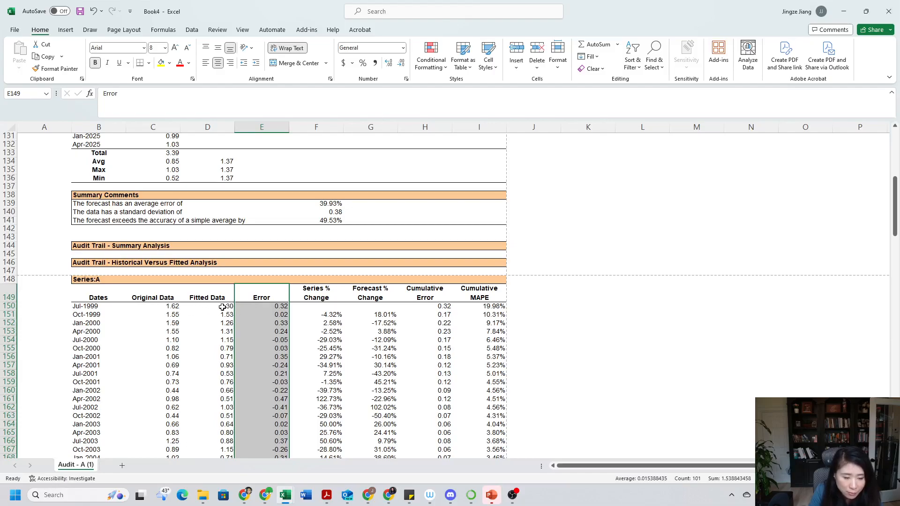
right_click(277, 320)
left_click(305, 57)
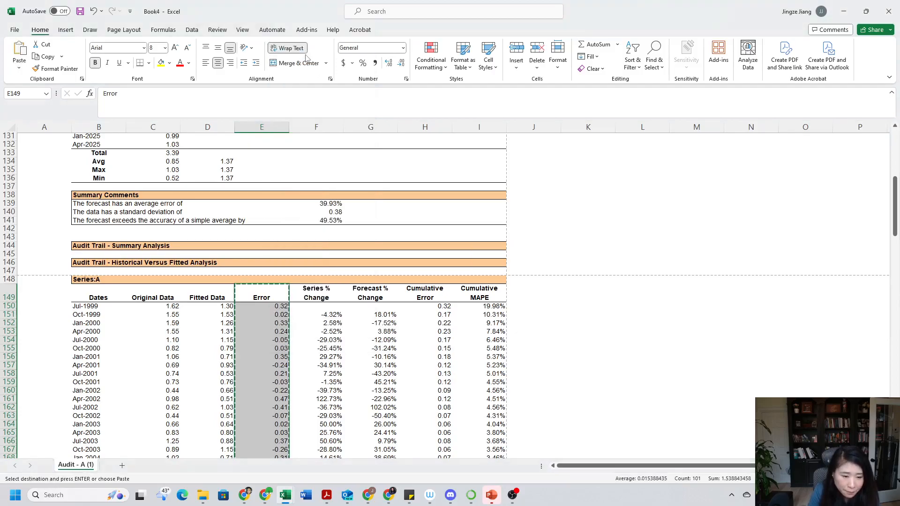
Add a new worksheet and paste the copied Error column starting at cell A1.
left_click(122, 466)
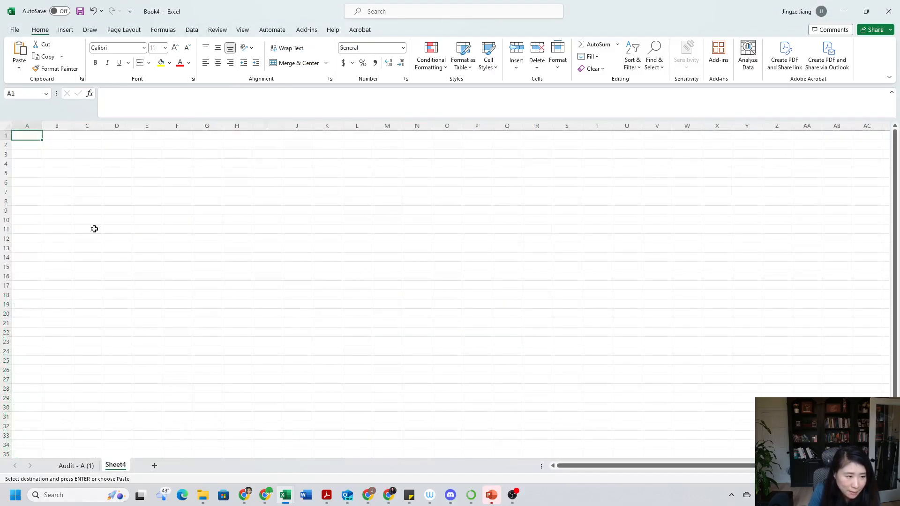
key("ctrl+v")
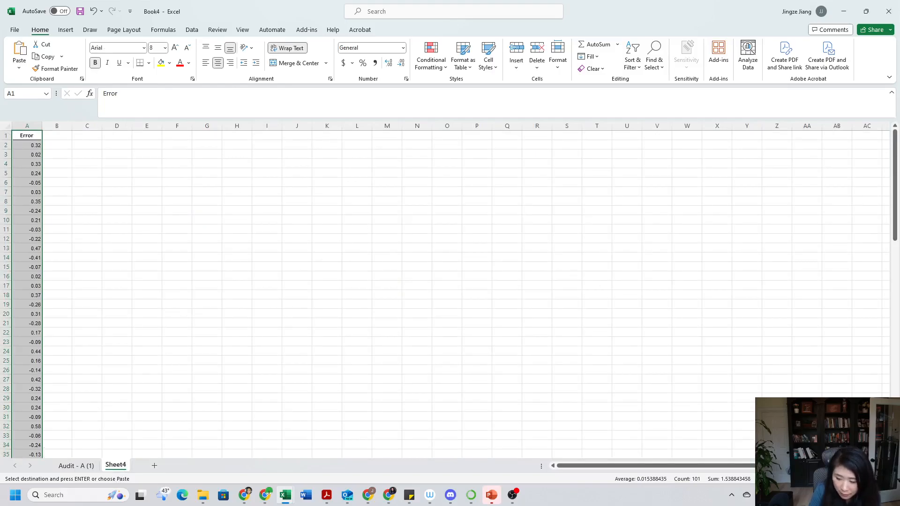
scroll(237, 211, "up", 5, "ctrl")
left_click(176, 207)
Rename the pasted column's header in cell A1 as Residules.
left_click(45, 150)
key("Caps_Lock")
type("Residule")
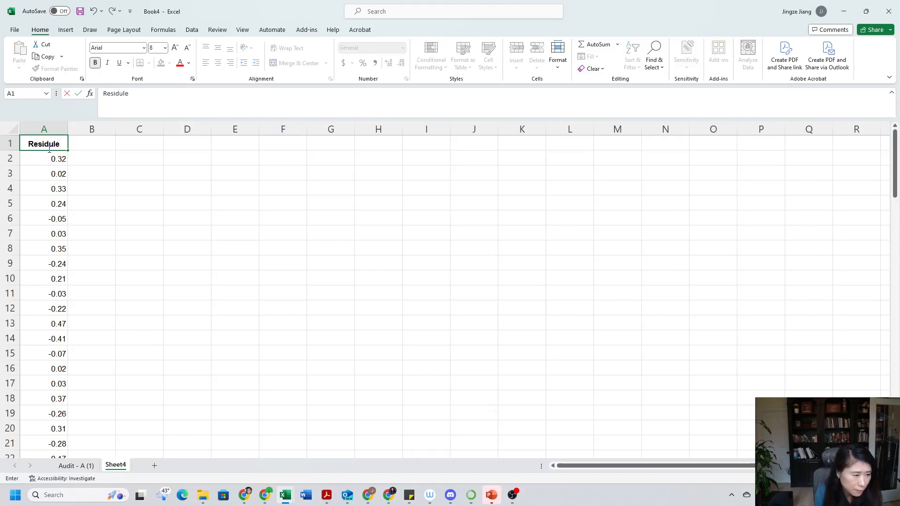
type("s")
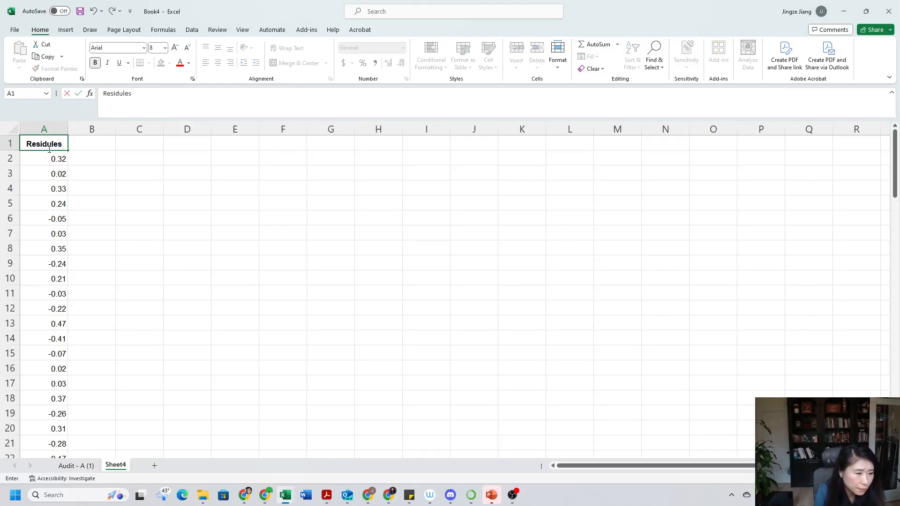
left_click(158, 209)
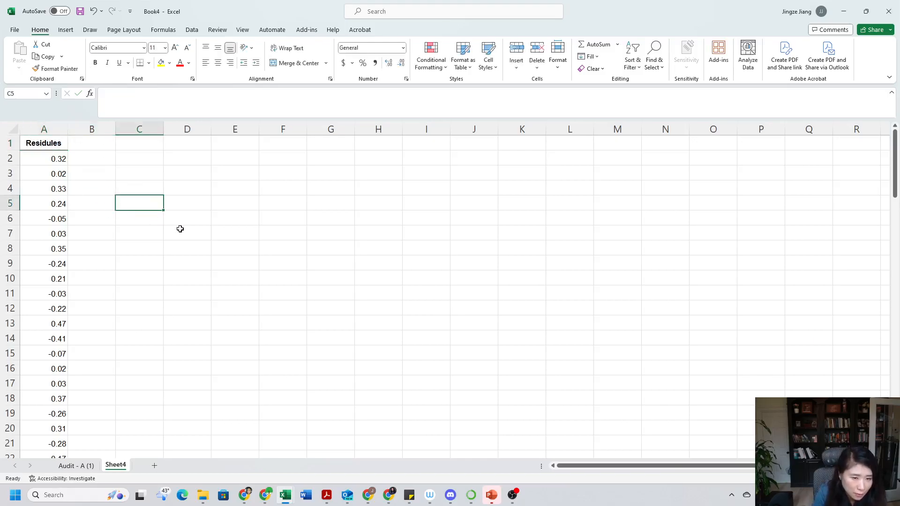
Open the ForecastX forecast for the Residules data in A1:A101, organized in columns with 1 label.
left_click(51, 143)
left_click_drag(52, 143, 44, 429)
scroll(219, 309, "up", 20)
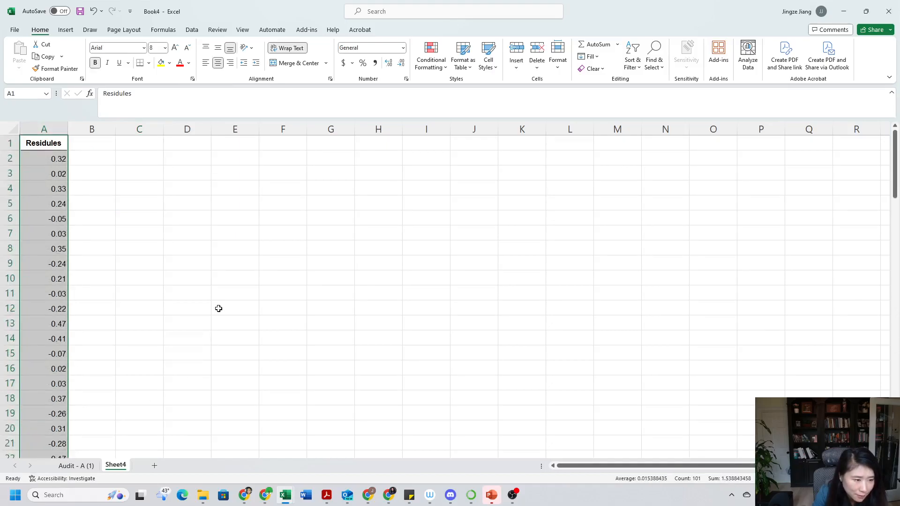
left_click(309, 30)
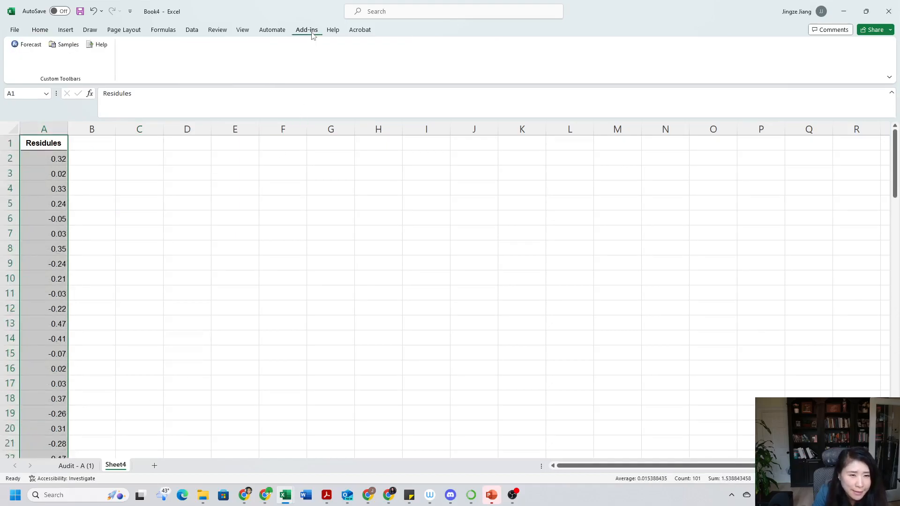
left_click(36, 49)
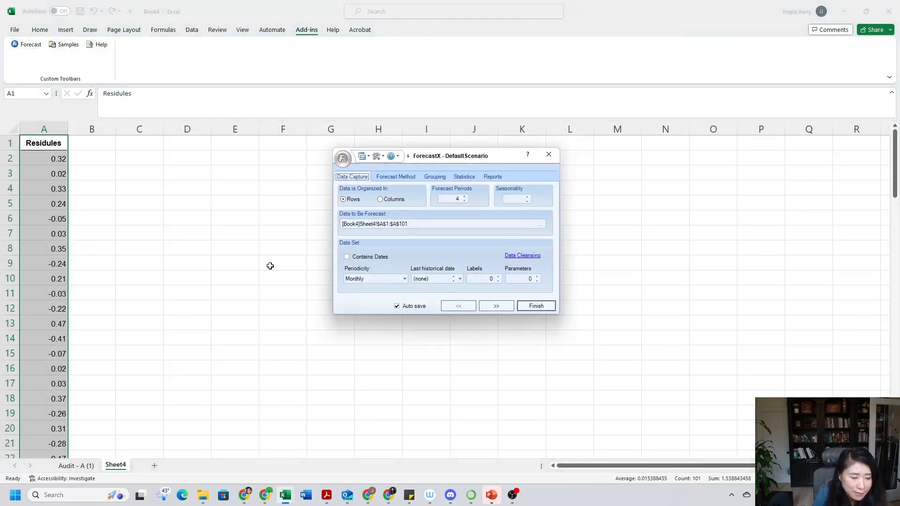
left_click(381, 200)
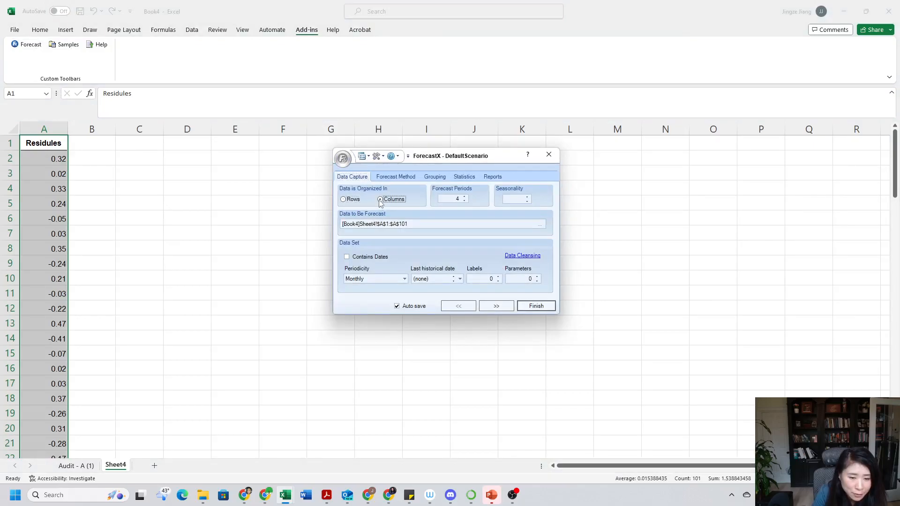
left_click(499, 277)
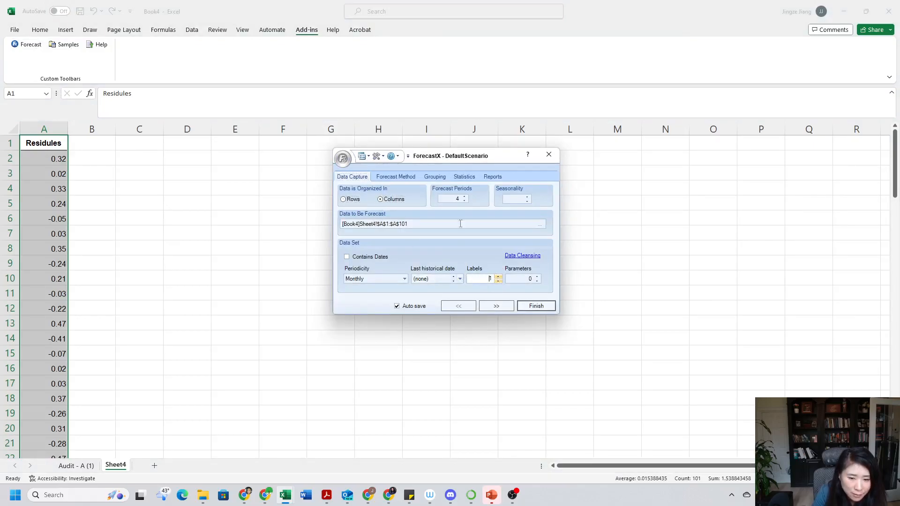
Analyze the Residules series from the forecast method settings, producing ACF and PACF charts with 24 bars.
left_click(402, 179)
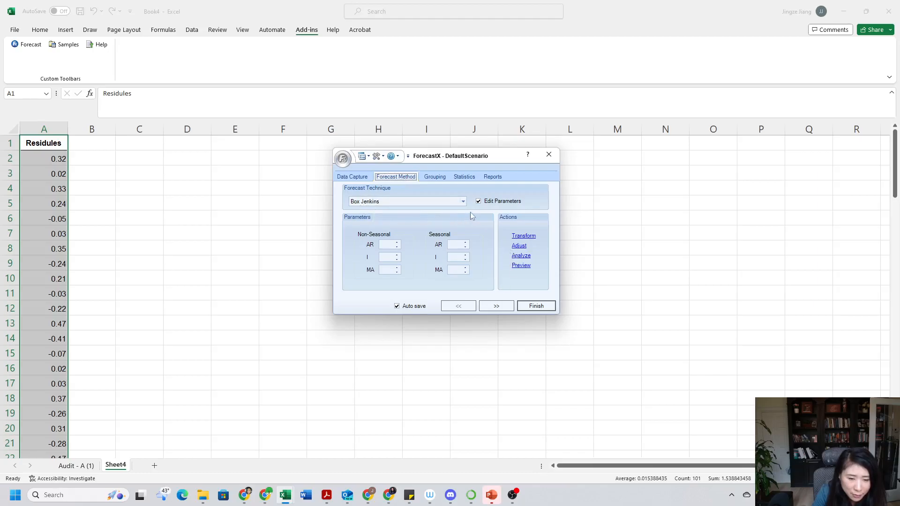
left_click(523, 257)
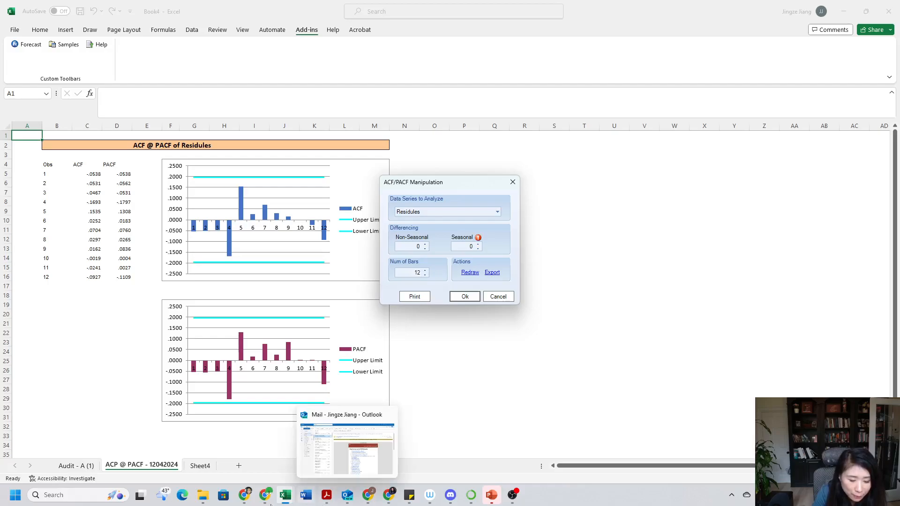
left_click(425, 273)
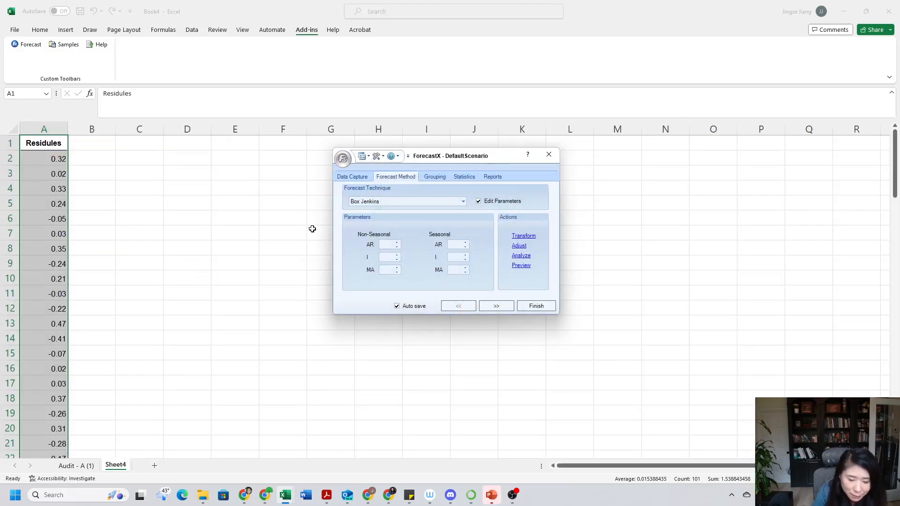
left_click(521, 256)
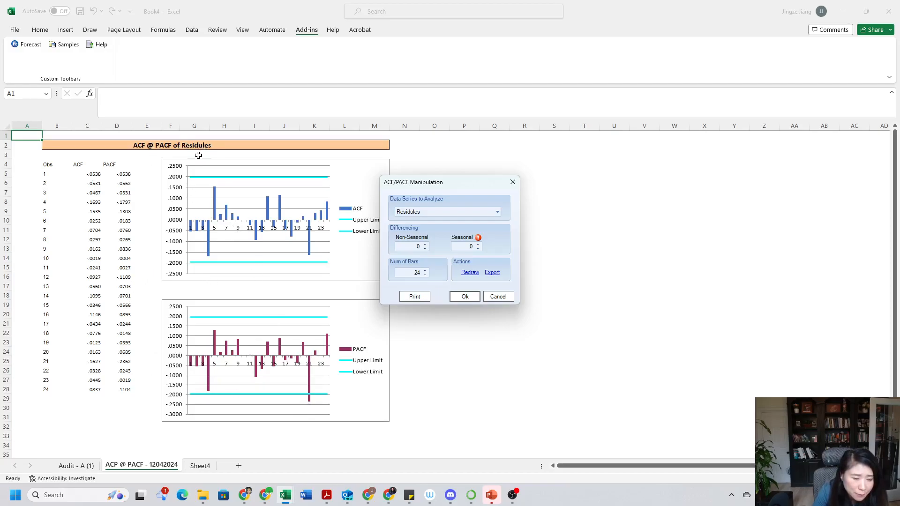
Review the audit report's Error column and the Residules sheet, and return to the ACF and PACF chart sheet.
left_click(77, 466)
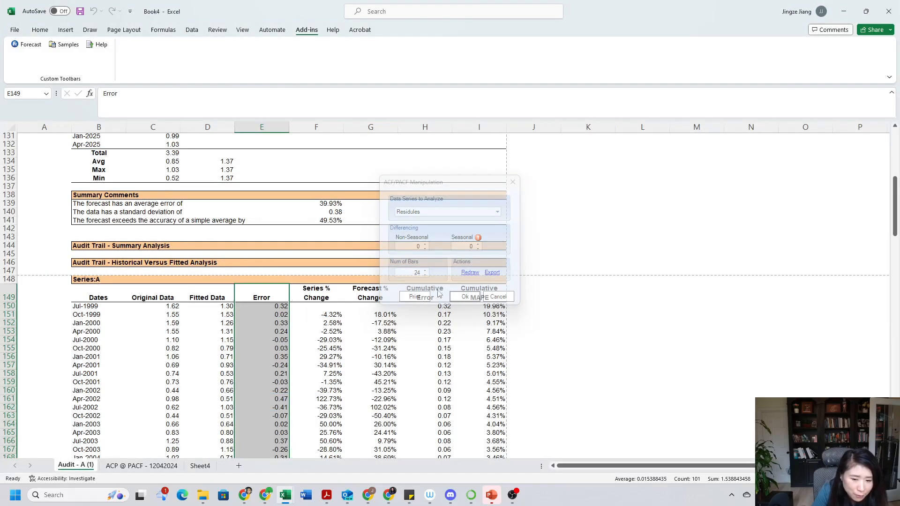
scroll(241, 324, "down", 4)
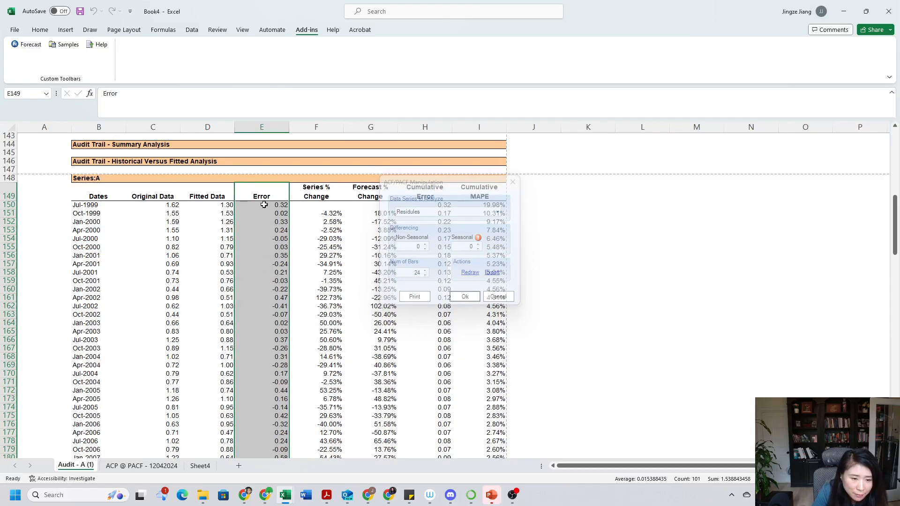
left_click(195, 466)
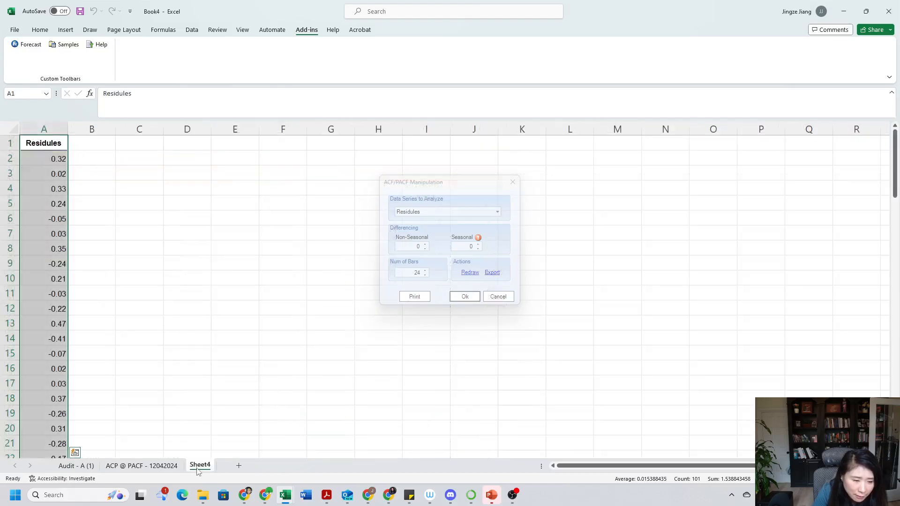
left_click(165, 464)
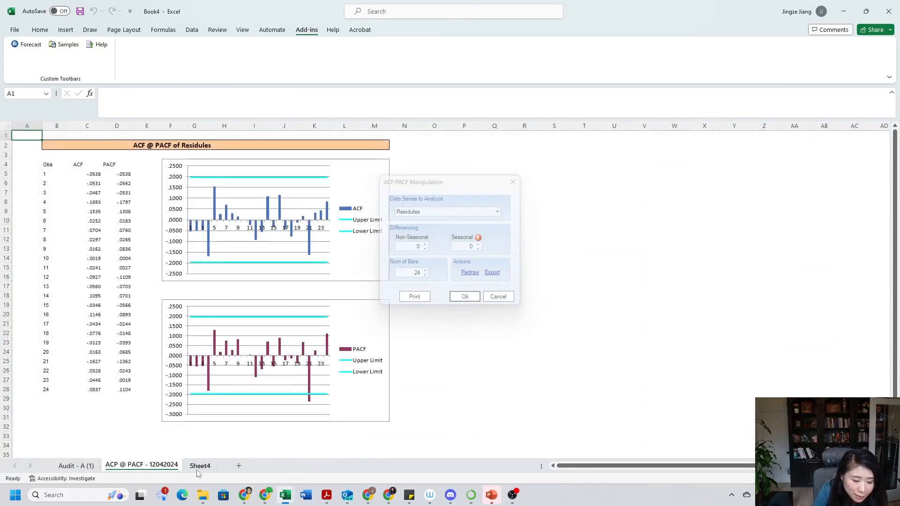